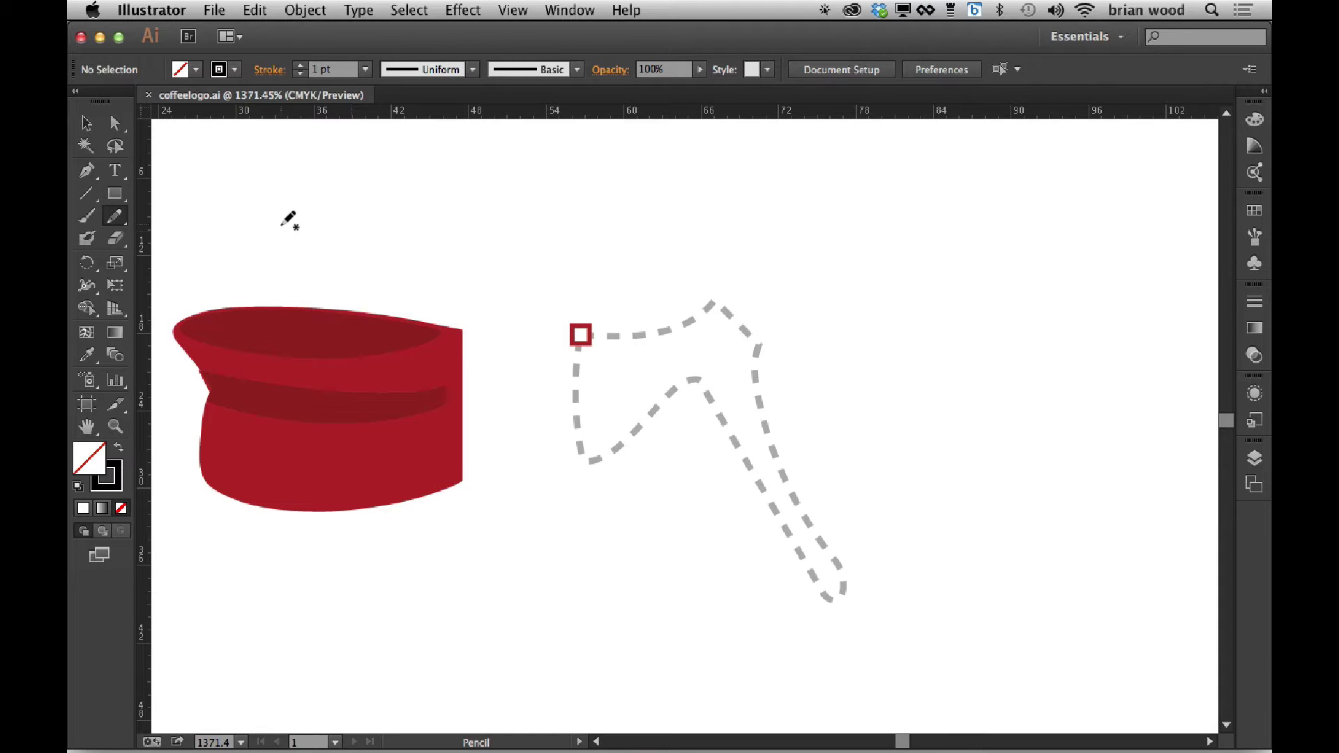
# - Sketch a freehand test loop above the dashed axe with the Pencil, then delete it
pyautogui.click(88, 124)
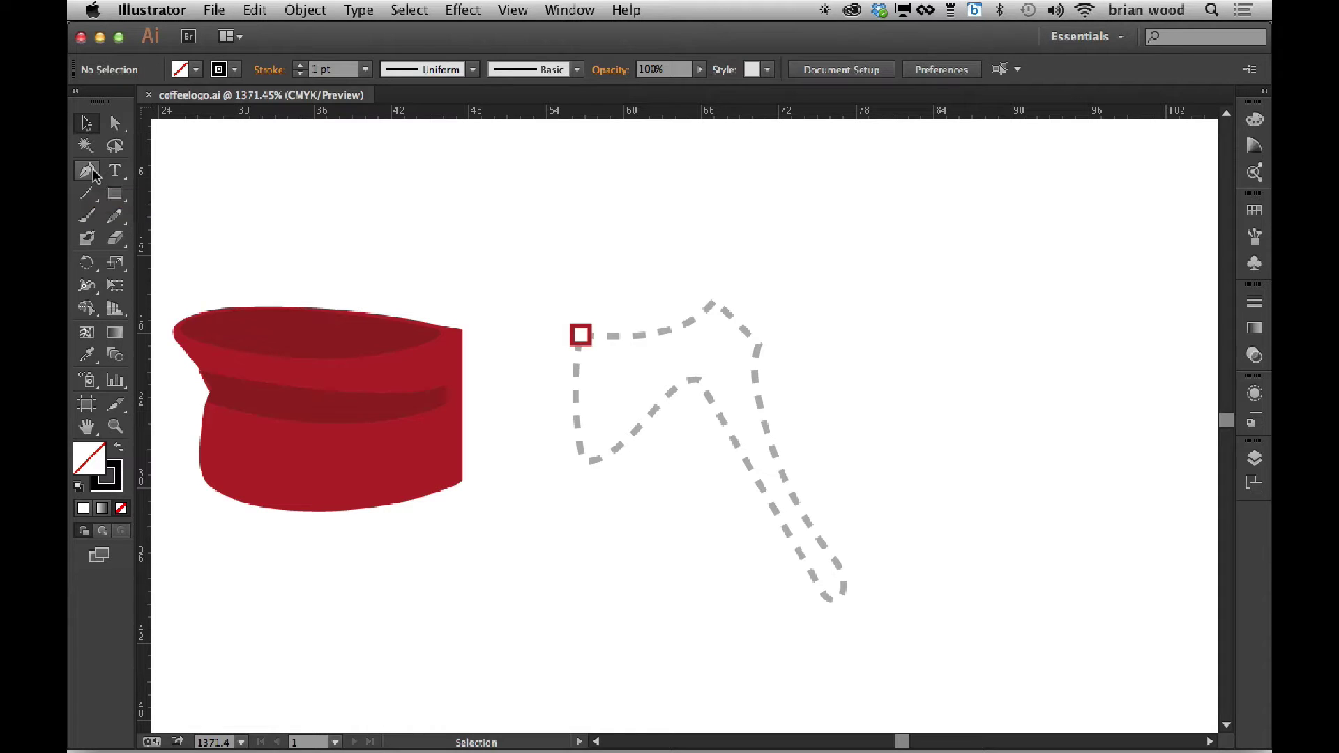
pyautogui.click(115, 218)
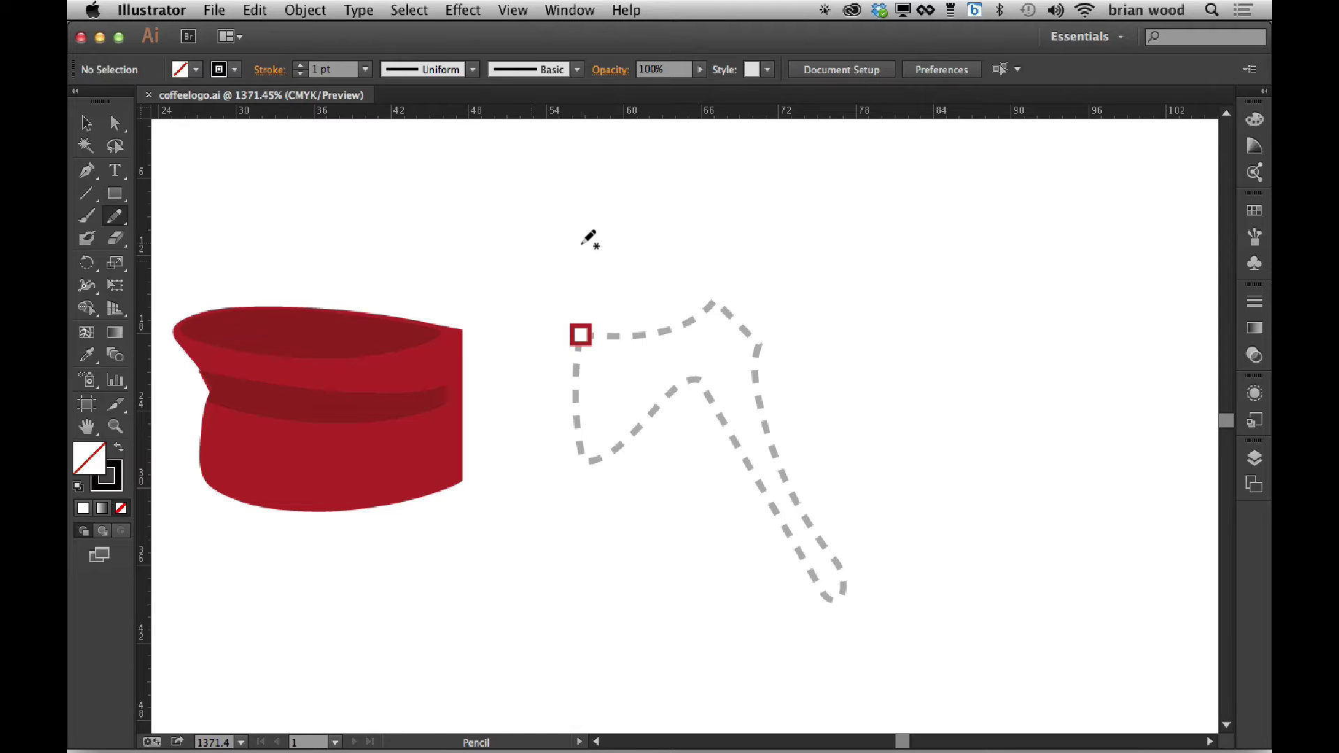
pyautogui.moveTo(532, 207)
pyautogui.mouseDown()
pyautogui.moveTo(776, 230)
pyautogui.moveTo(951, 314)
pyautogui.moveTo(744, 296)
pyautogui.moveTo(662, 392)
pyautogui.moveTo(602, 318)
pyautogui.moveTo(529, 348)
pyautogui.moveTo(491, 289)
pyautogui.moveTo(476, 229)
pyautogui.moveTo(533, 207)
pyautogui.mouseUp()
pyautogui.moveTo(628, 245); pyautogui.dragTo(631, 250)
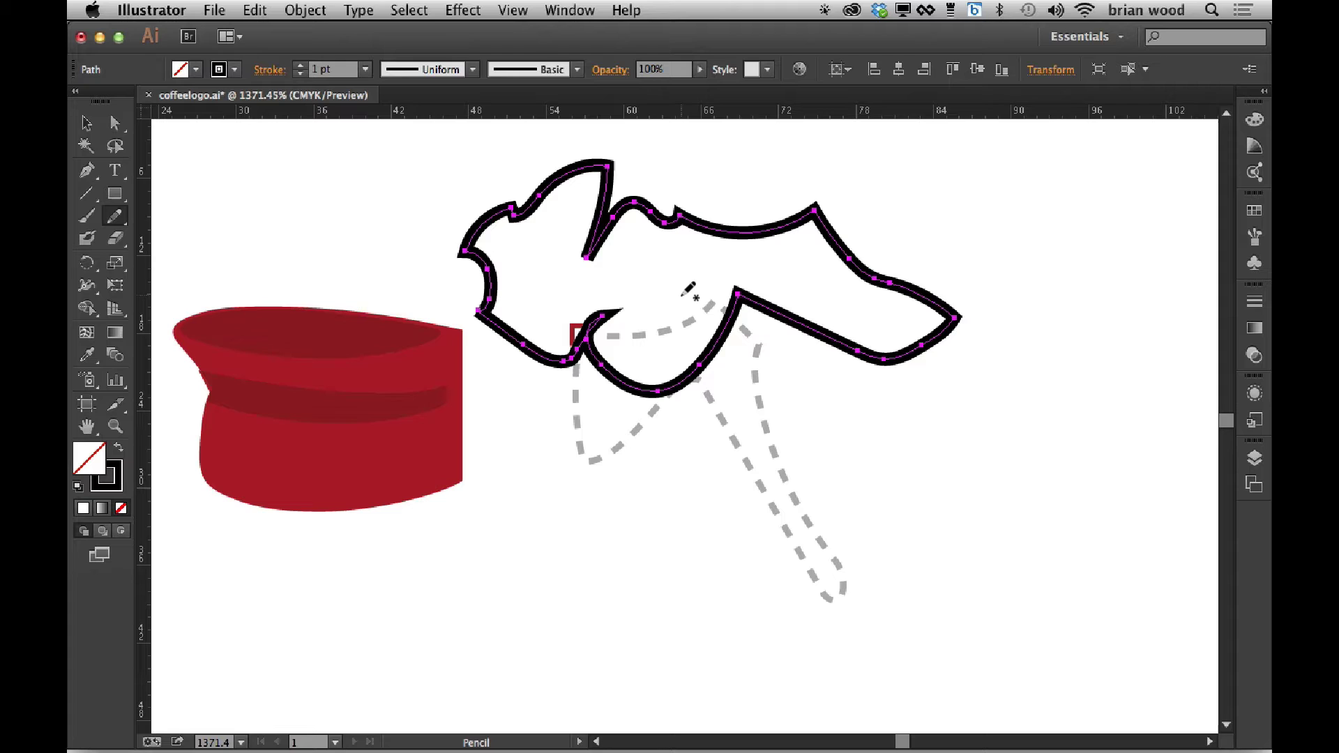
pyautogui.press('Delete')
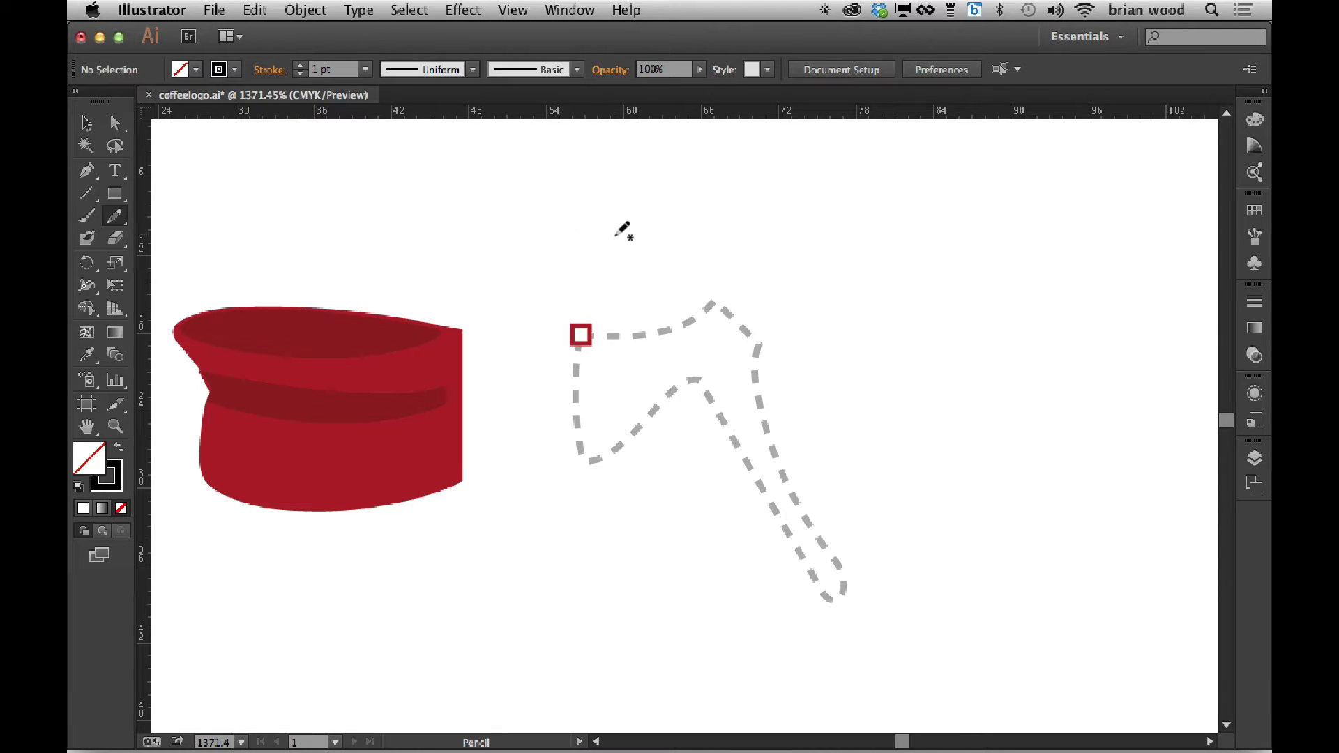
# - Undo a test Pencil path, then Option-drag a straight horizontal line above the axe template
pyautogui.press('alt')
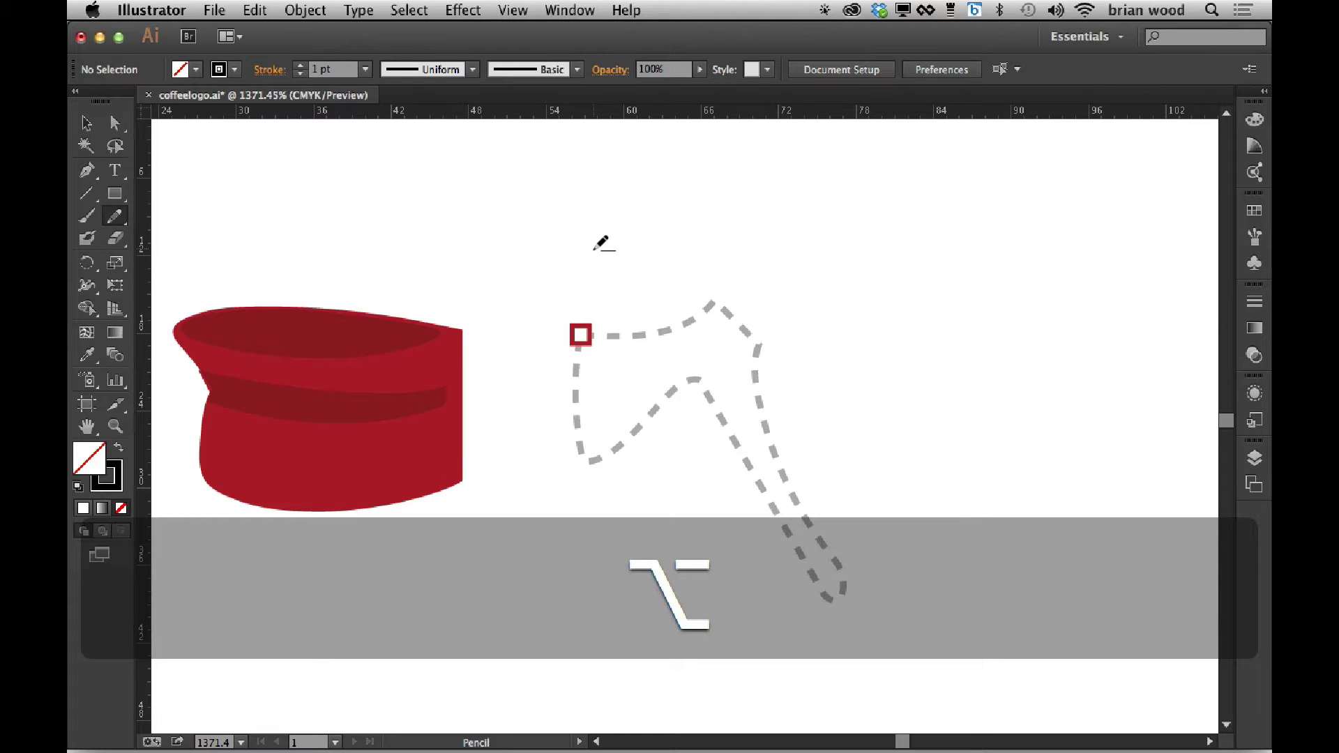
pyautogui.moveTo(617, 225)
pyautogui.mouseDown()
pyautogui.moveTo(696, 204)
pyautogui.moveTo(784, 243)
pyautogui.moveTo(803, 352)
pyautogui.moveTo(708, 413)
pyautogui.moveTo(609, 400)
pyautogui.moveTo(602, 354)
pyautogui.moveTo(548, 283)
pyautogui.mouseUp()
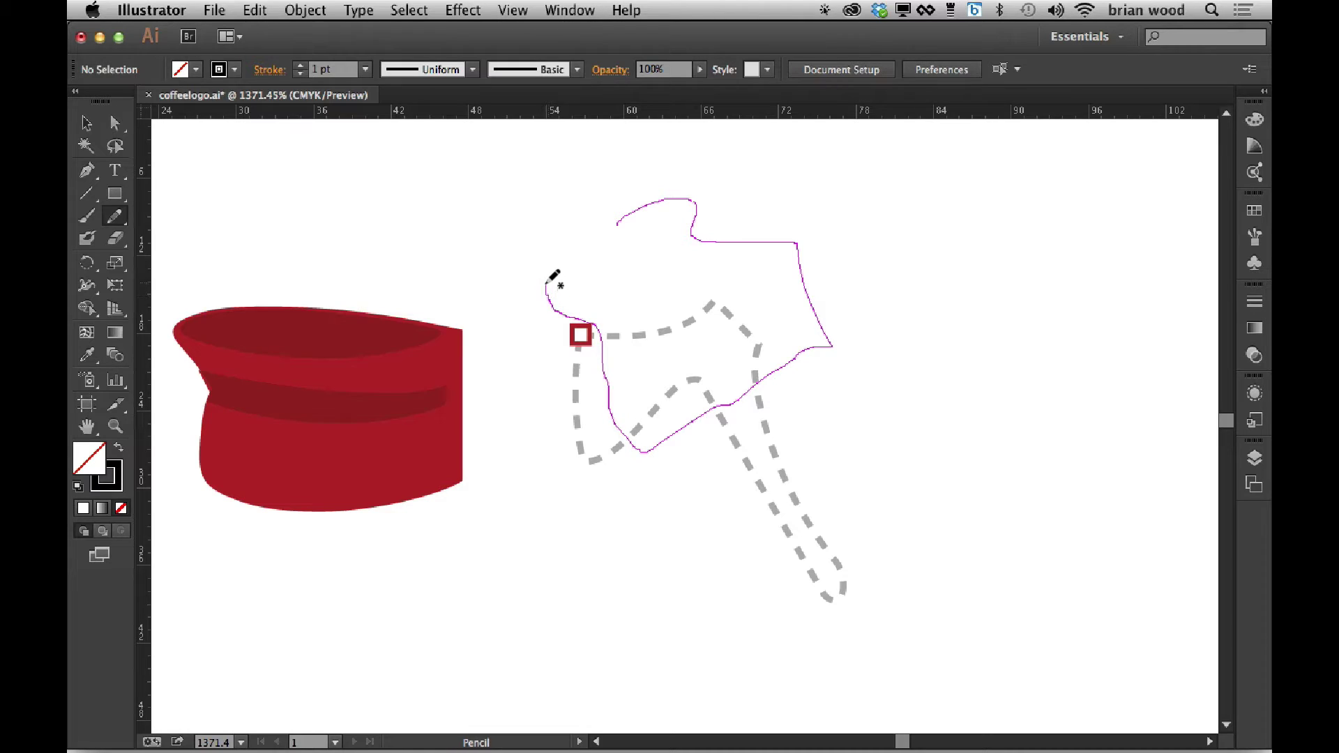
pyautogui.press('alt')
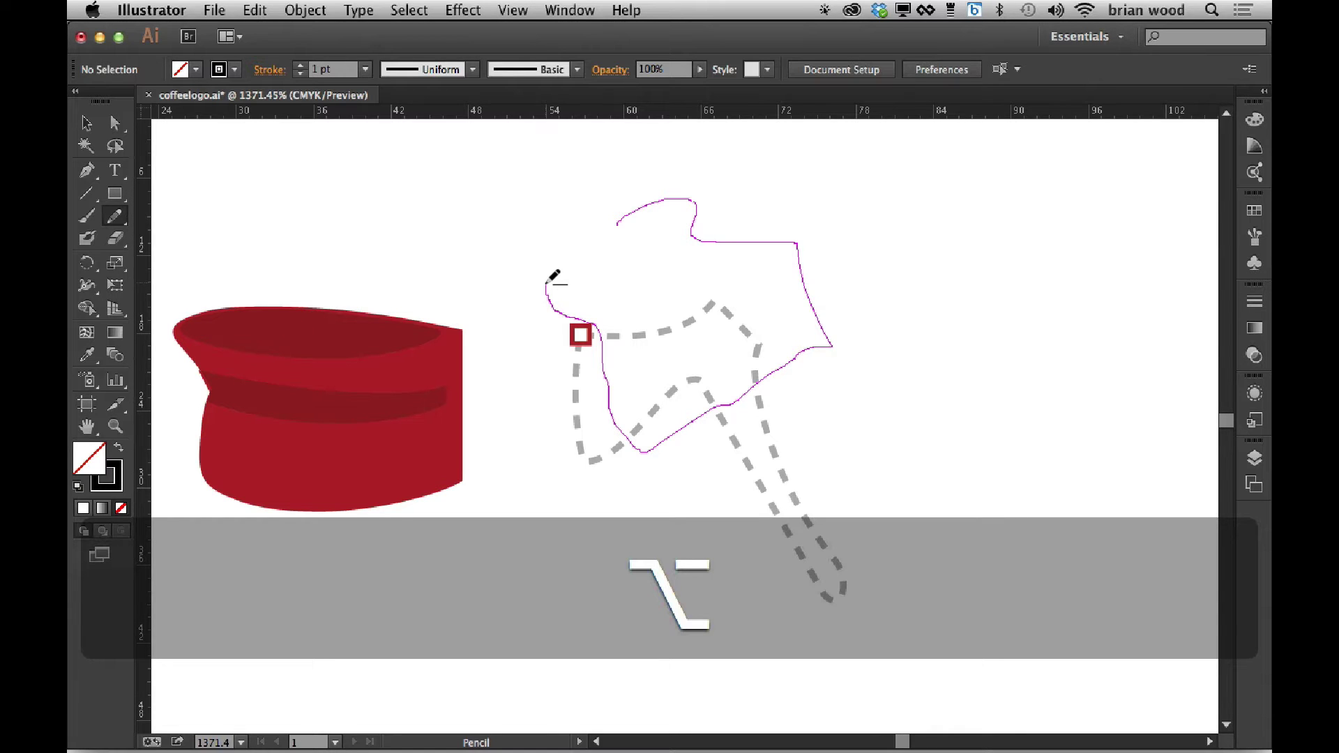
pyautogui.moveTo(547, 283); pyautogui.dragTo(548, 284)
pyautogui.press('super+z')
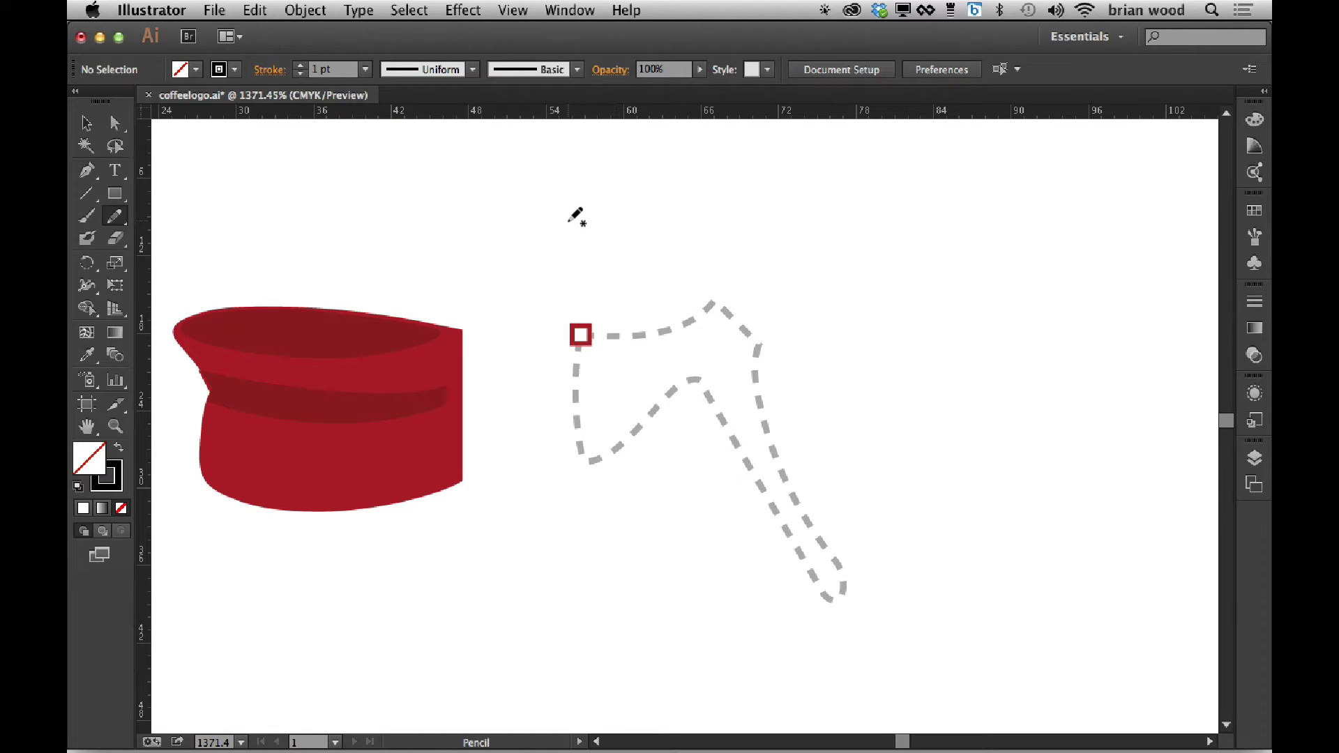
pyautogui.press('alt')
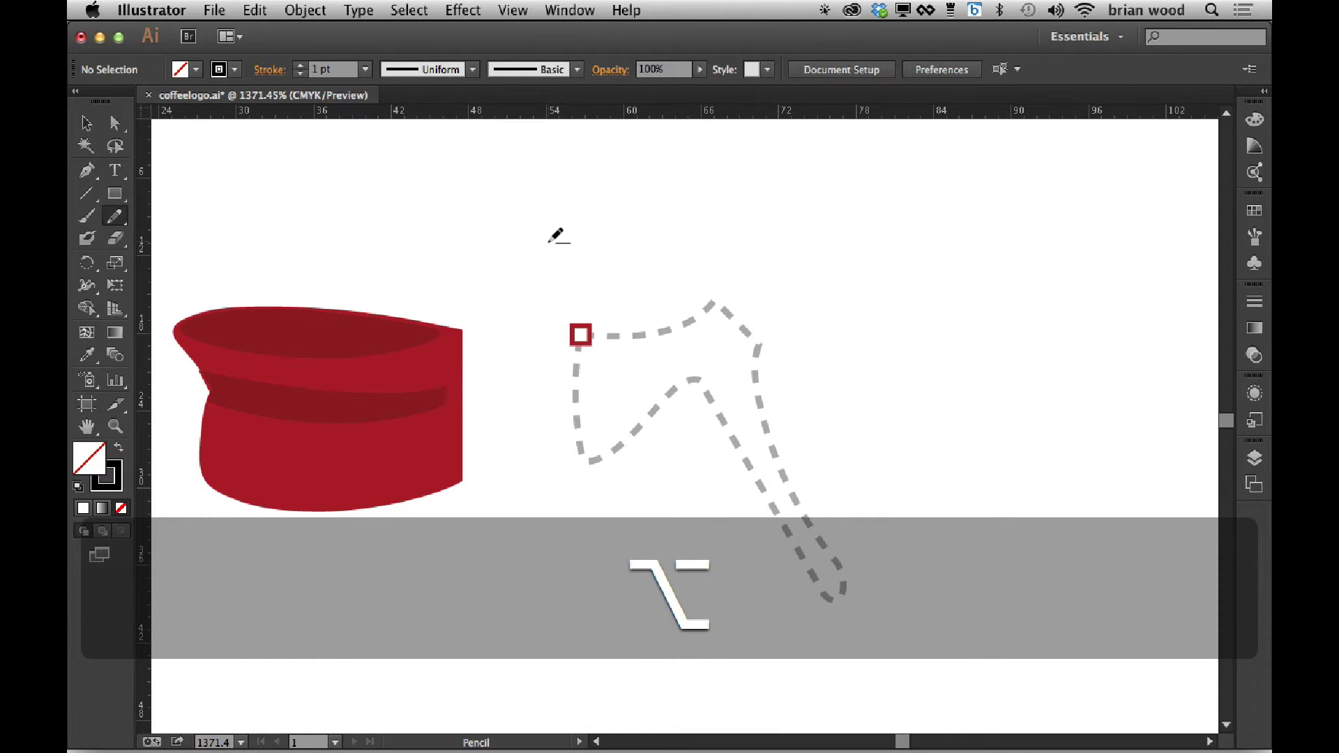
pyautogui.moveTo(549, 242)
pyautogui.mouseDown()
pyautogui.moveTo(733, 208)
pyautogui.moveTo(867, 302)
pyautogui.moveTo(605, 163)
pyautogui.moveTo(491, 311)
pyautogui.moveTo(708, 342)
pyautogui.moveTo(606, 168)
pyautogui.moveTo(743, 171)
pyautogui.moveTo(753, 300)
pyautogui.moveTo(777, 335)
pyautogui.moveTo(699, 342)
pyautogui.moveTo(729, 285)
pyautogui.moveTo(709, 262)
pyautogui.moveTo(699, 322)
pyautogui.moveTo(676, 237)
pyautogui.moveTo(567, 185)
pyautogui.moveTo(434, 278)
pyautogui.moveTo(737, 387)
pyautogui.moveTo(819, 293)
pyautogui.moveTo(705, 281)
pyautogui.mouseUp()
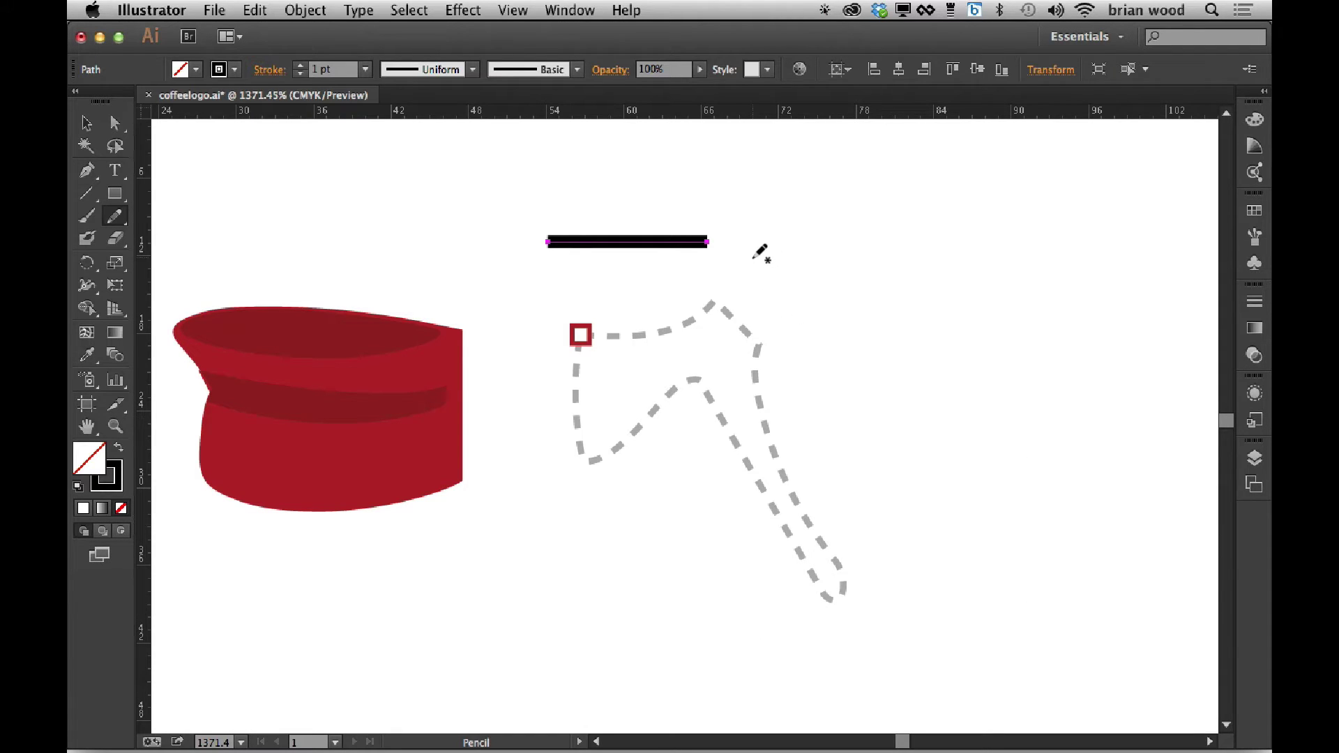
# - Draw three Option+Shift angle-constrained diagonal lines around the template, then undo them all with Cmd+Z
pyautogui.press('alt')
pyautogui.press('shift')
pyautogui.moveTo(865, 276)
pyautogui.mouseDown()
pyautogui.moveTo(957, 383)
pyautogui.moveTo(722, 302)
pyautogui.moveTo(914, 174)
pyautogui.moveTo(1090, 326)
pyautogui.moveTo(852, 457)
pyautogui.moveTo(732, 218)
pyautogui.moveTo(888, 175)
pyautogui.moveTo(980, 364)
pyautogui.mouseUp()
pyautogui.press('alt')
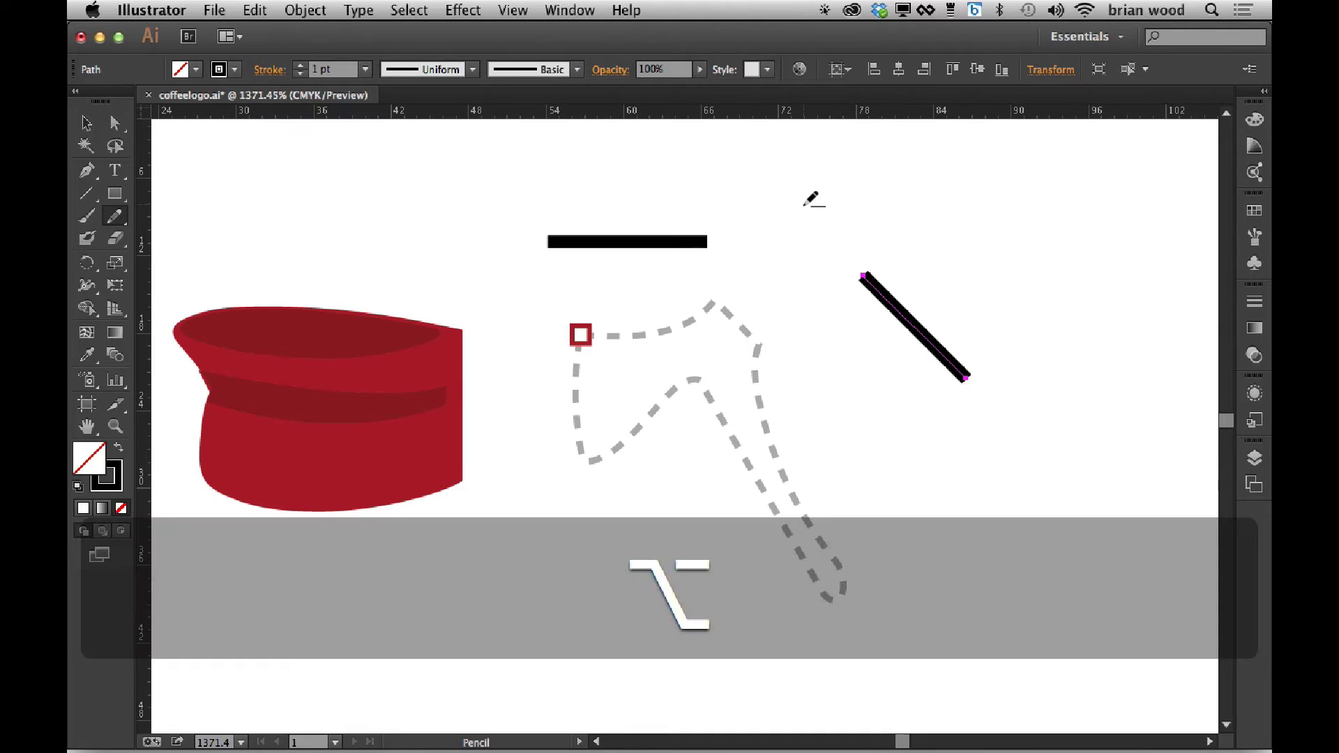
pyautogui.moveTo(804, 206)
pyautogui.mouseDown()
pyautogui.moveTo(732, 323)
pyautogui.moveTo(772, 353)
pyautogui.moveTo(786, 418)
pyautogui.moveTo(691, 378)
pyautogui.mouseUp()
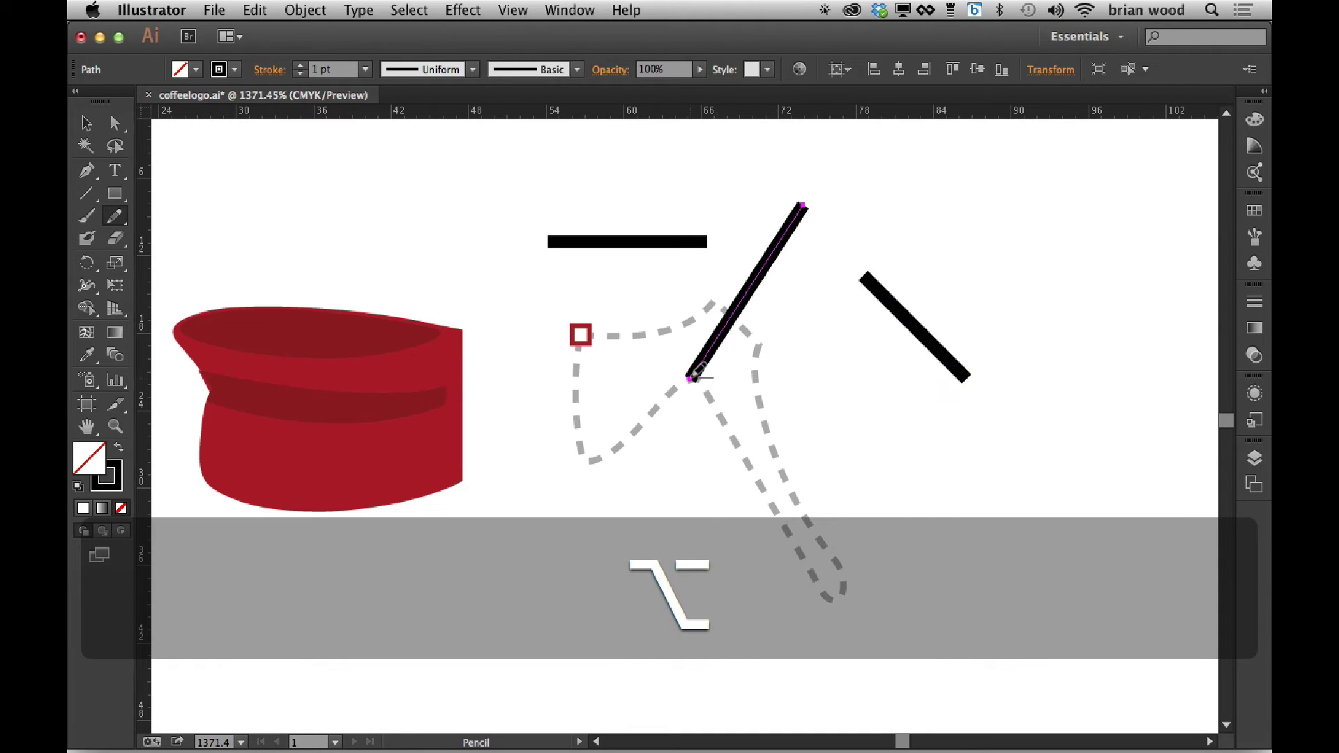
pyautogui.press('shift')
pyautogui.moveTo(885, 235)
pyautogui.mouseDown()
pyautogui.moveTo(1072, 224)
pyautogui.moveTo(855, 174)
pyautogui.moveTo(832, 184)
pyautogui.mouseUp()
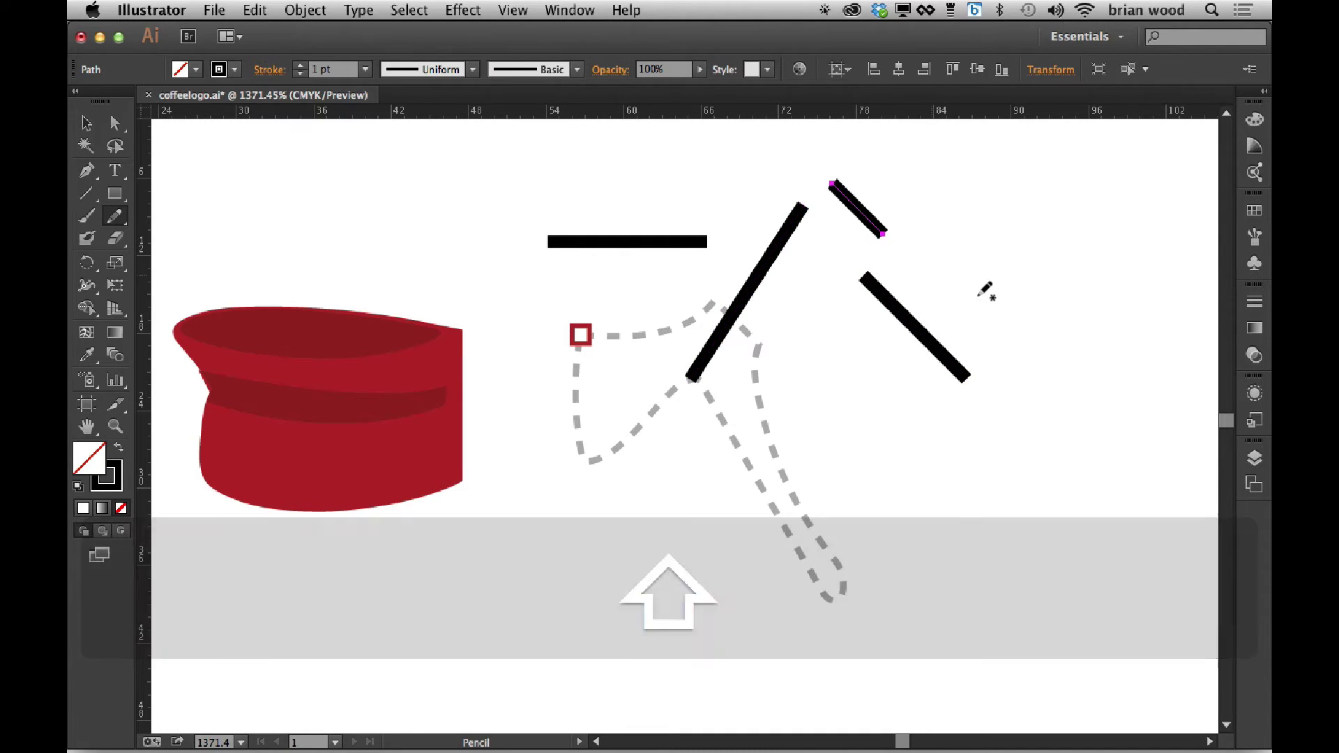
pyautogui.press('super')
pyautogui.press('super+z')
pyautogui.press('super+z')
pyautogui.press('super+z')
pyautogui.press('super+z')
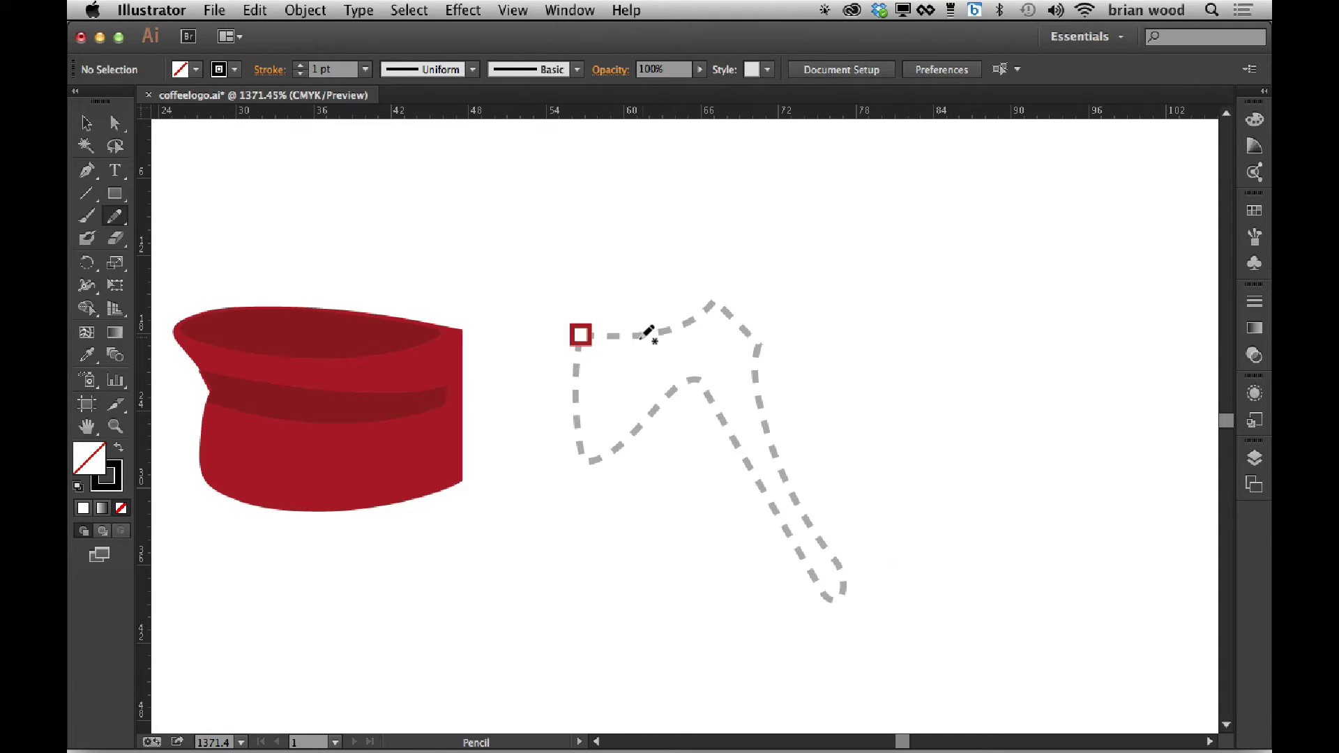
pyautogui.moveTo(586, 221)
pyautogui.mouseDown()
pyautogui.moveTo(739, 183)
pyautogui.moveTo(852, 226)
pyautogui.moveTo(918, 317)
pyautogui.moveTo(885, 339)
pyautogui.moveTo(845, 315)
pyautogui.mouseUp()
pyautogui.press('alt')
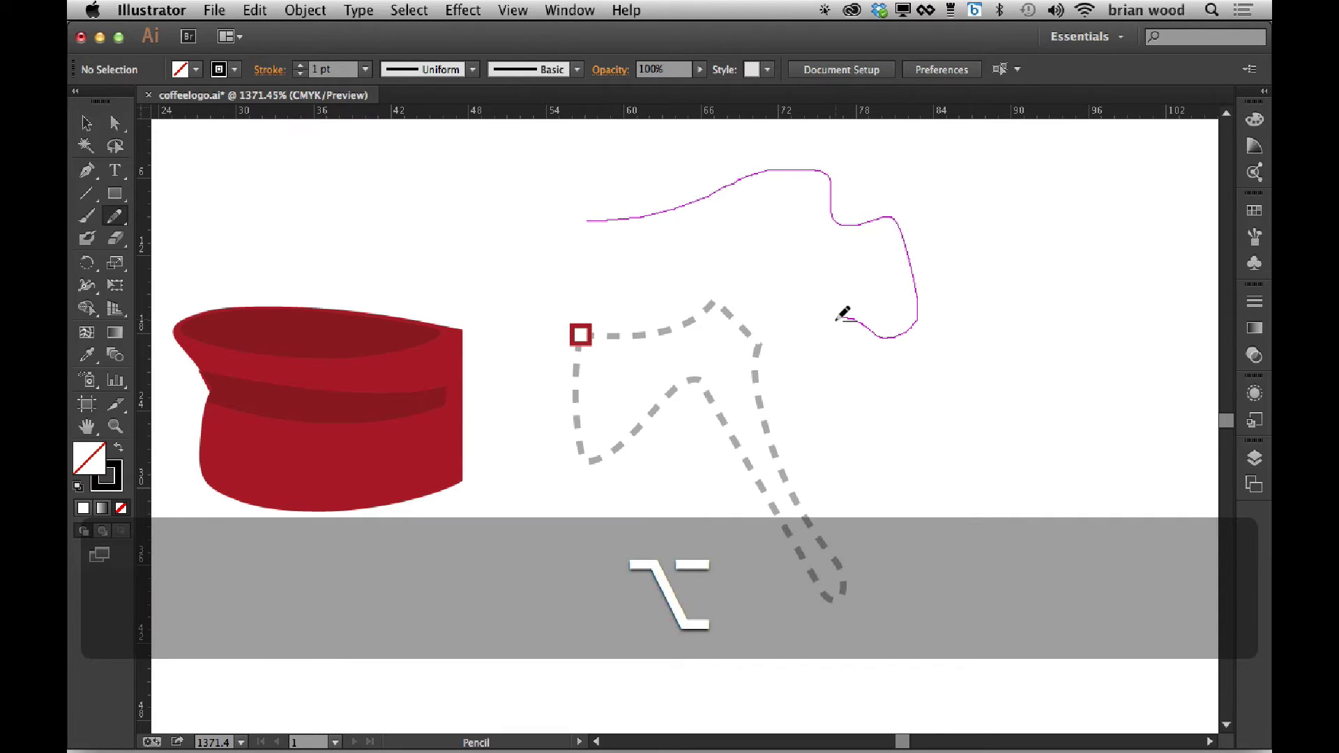
pyautogui.moveTo(844, 315)
pyautogui.mouseDown()
pyautogui.moveTo(745, 309)
pyautogui.moveTo(605, 340)
pyautogui.moveTo(522, 316)
pyautogui.moveTo(525, 269)
pyautogui.moveTo(585, 219)
pyautogui.mouseUp()
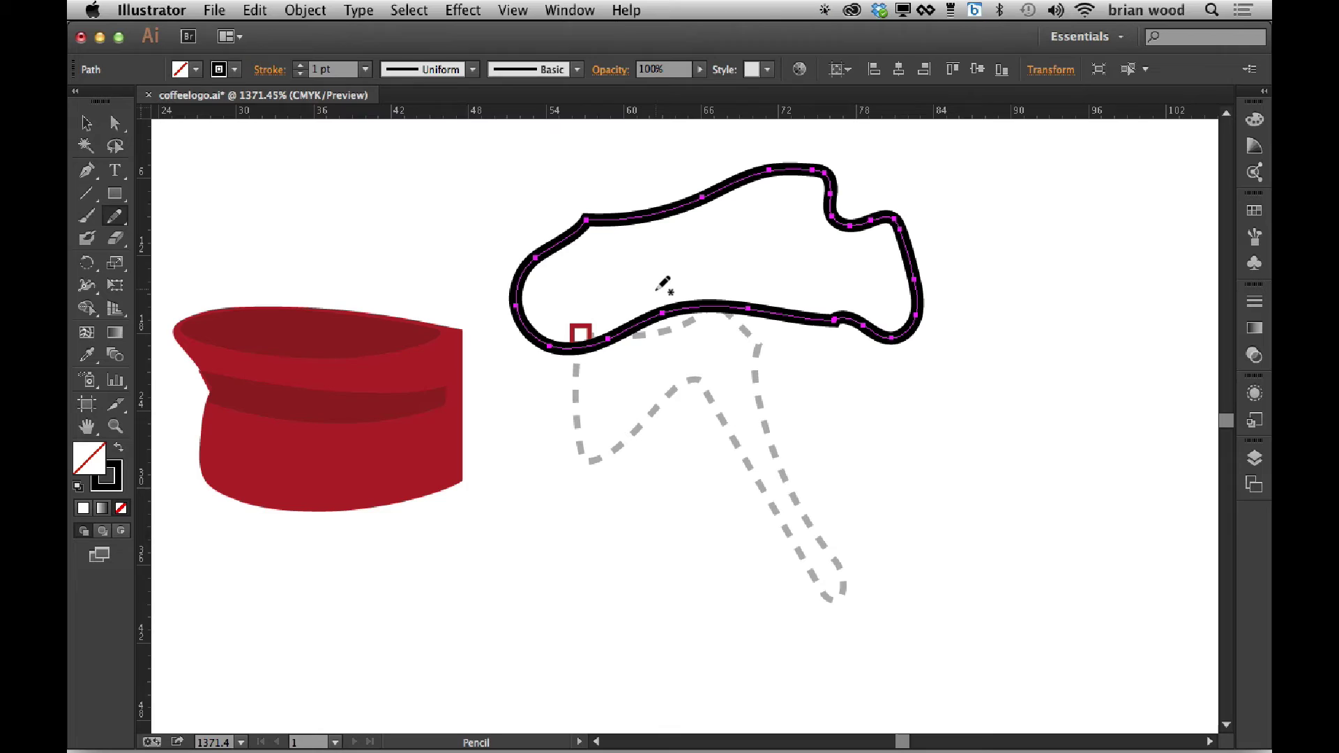
pyautogui.press('super+z')
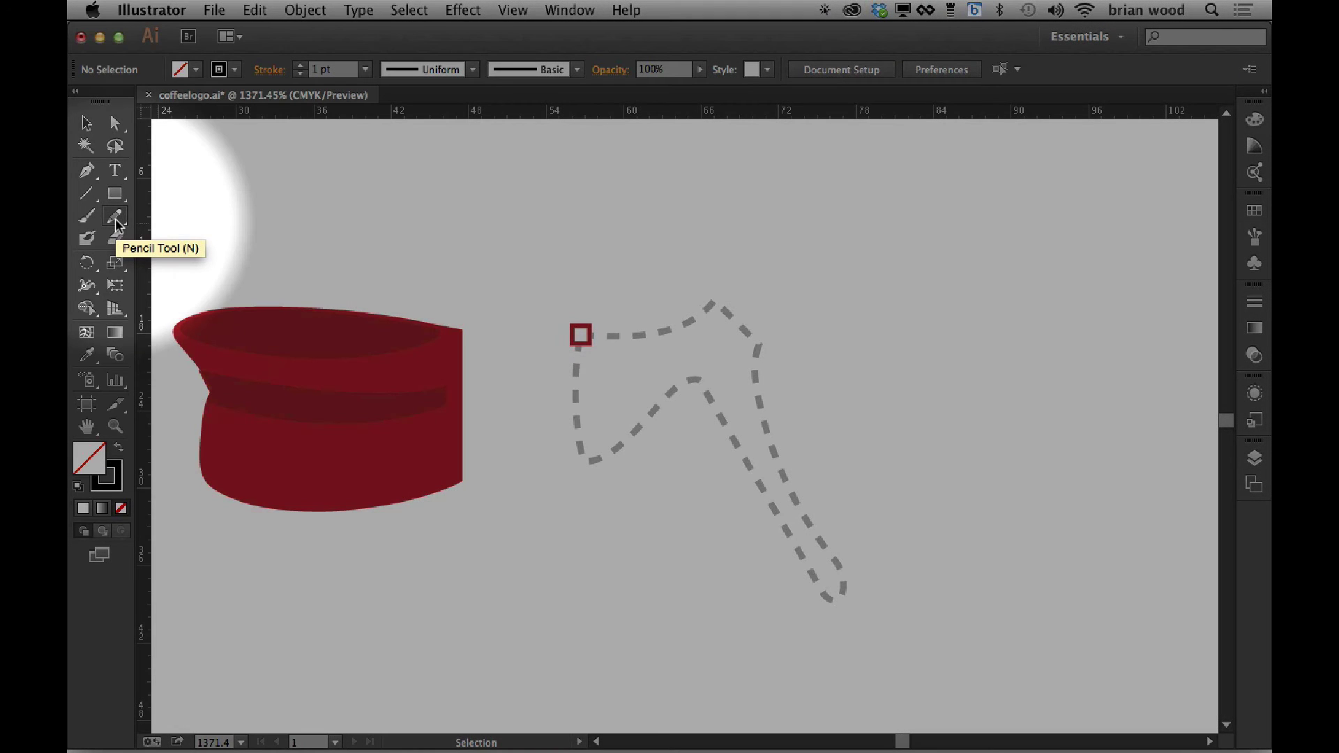
# - In Pencil Tool Options, move the Fidelity slider one tick toward Smooth and confirm with OK
pyautogui.doubleClick(115, 219)
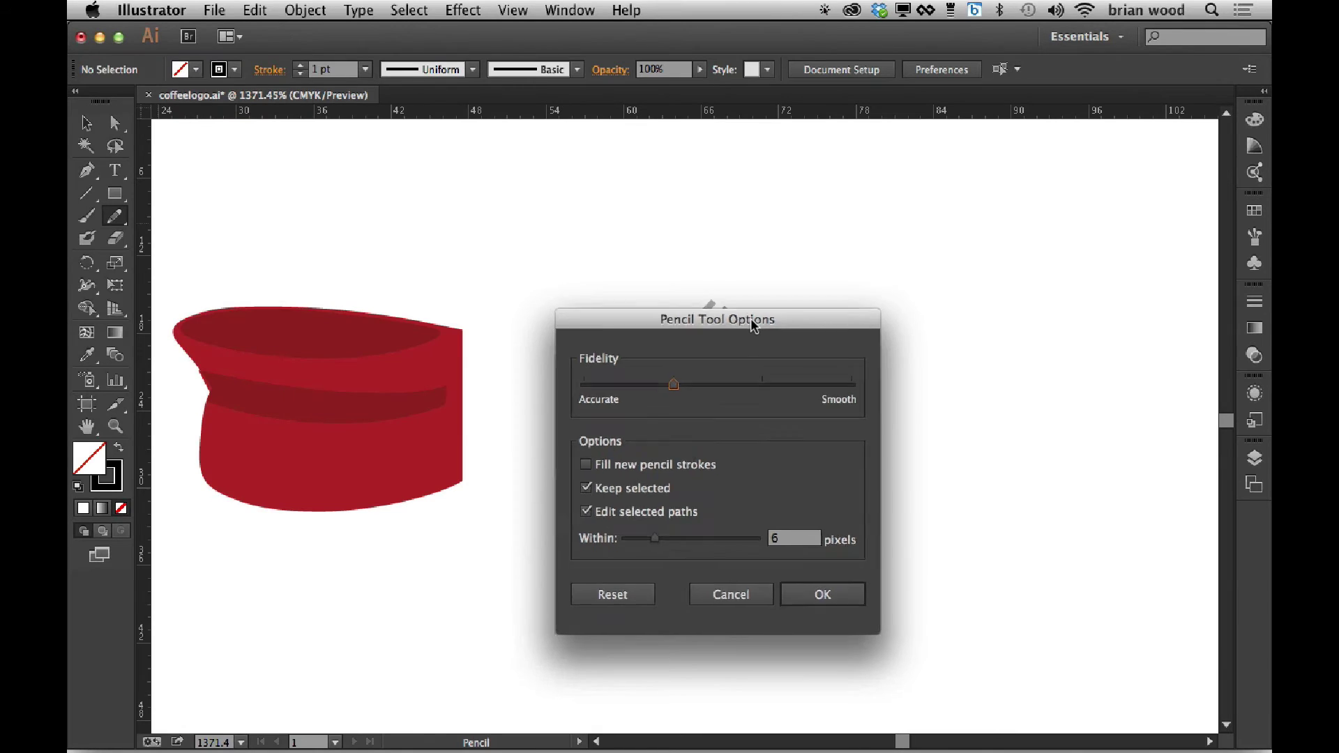
pyautogui.moveTo(751, 318); pyautogui.dragTo(687, 166)
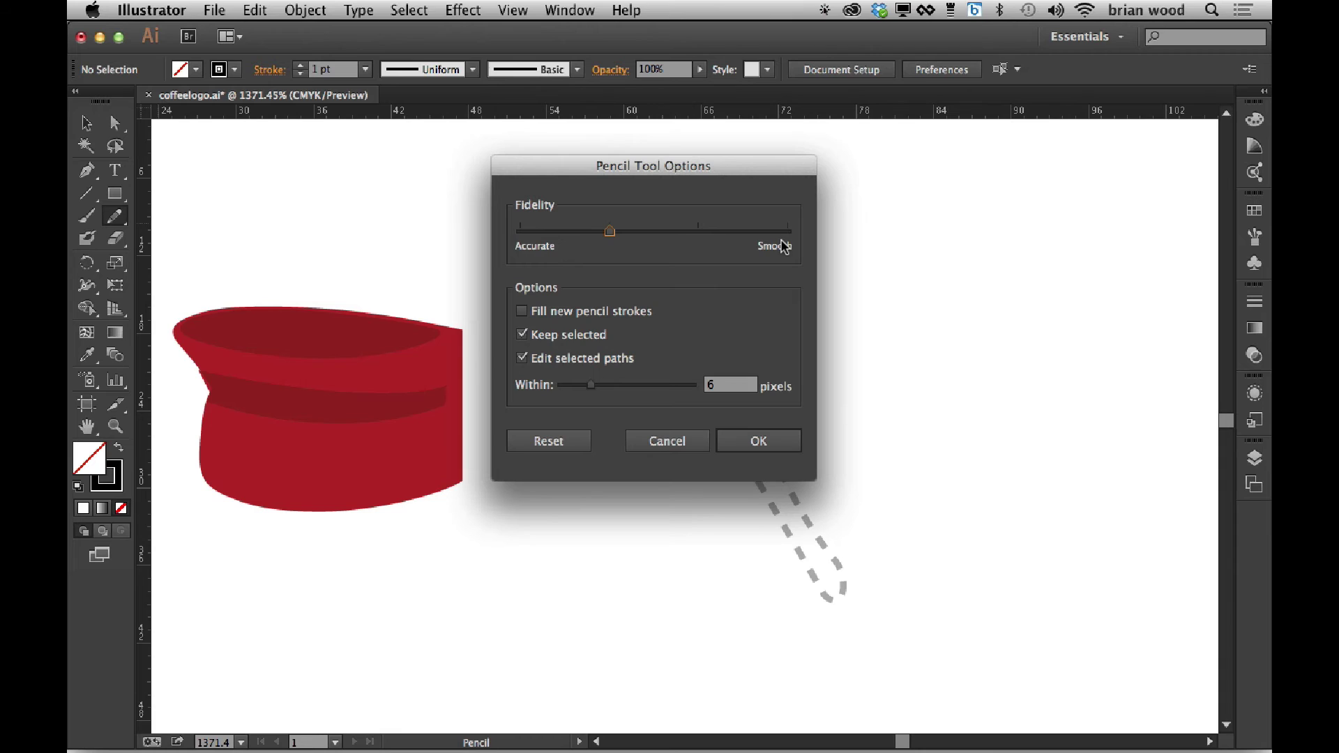
pyautogui.moveTo(608, 237); pyautogui.dragTo(686, 242)
pyautogui.click(741, 439)
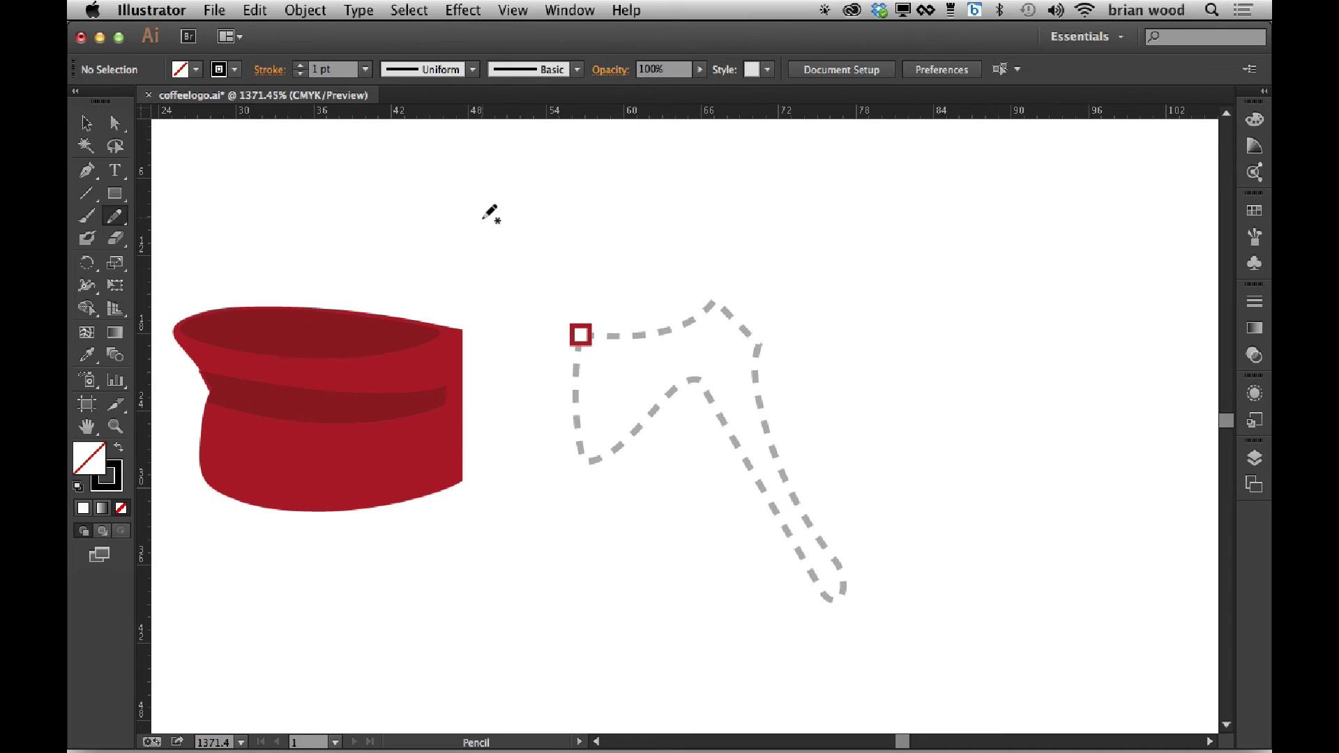
pyautogui.doubleClick(88, 240)
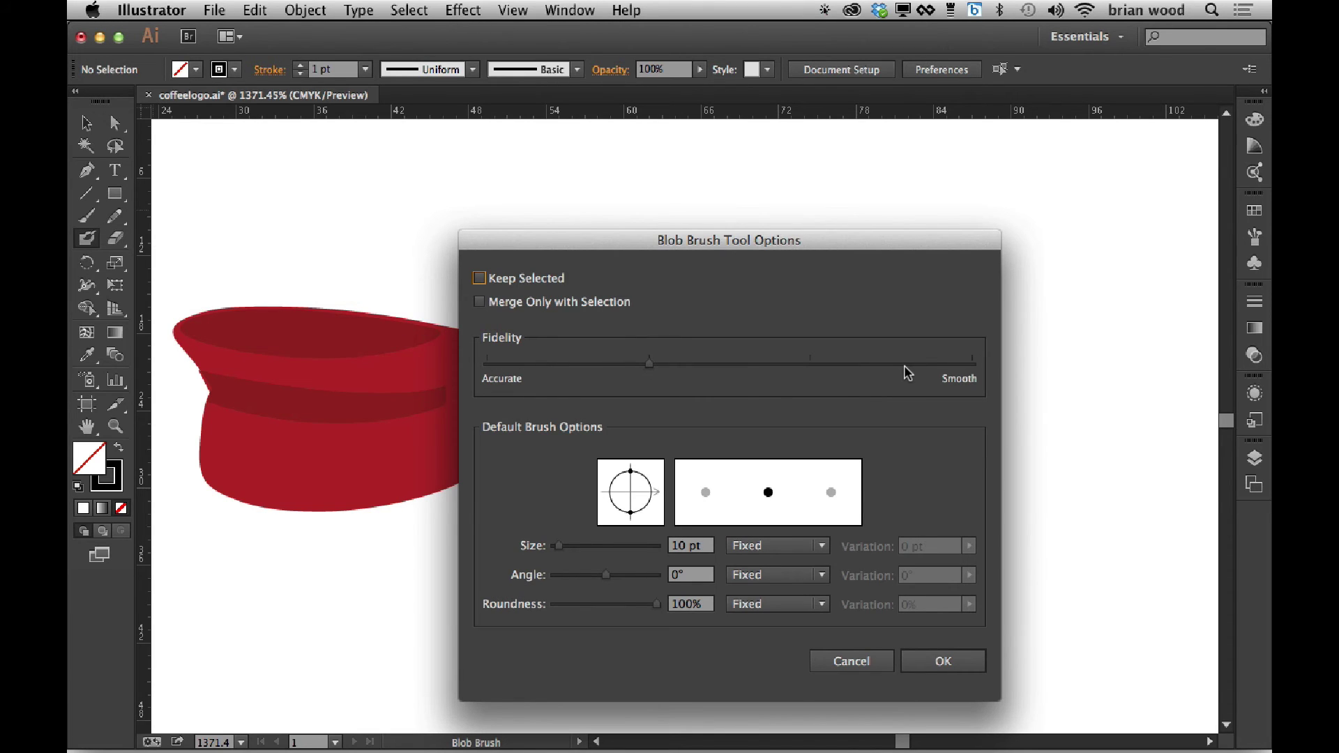
pyautogui.click(859, 666)
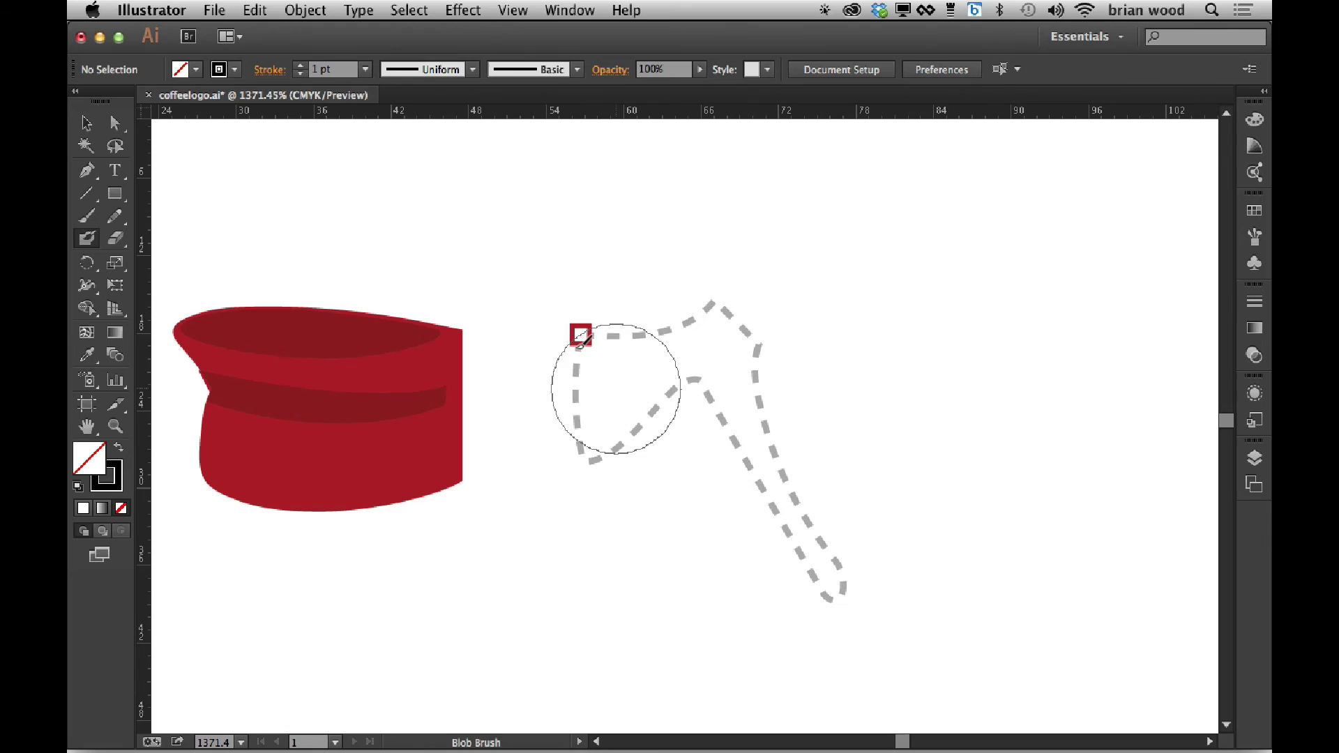
pyautogui.press('n')
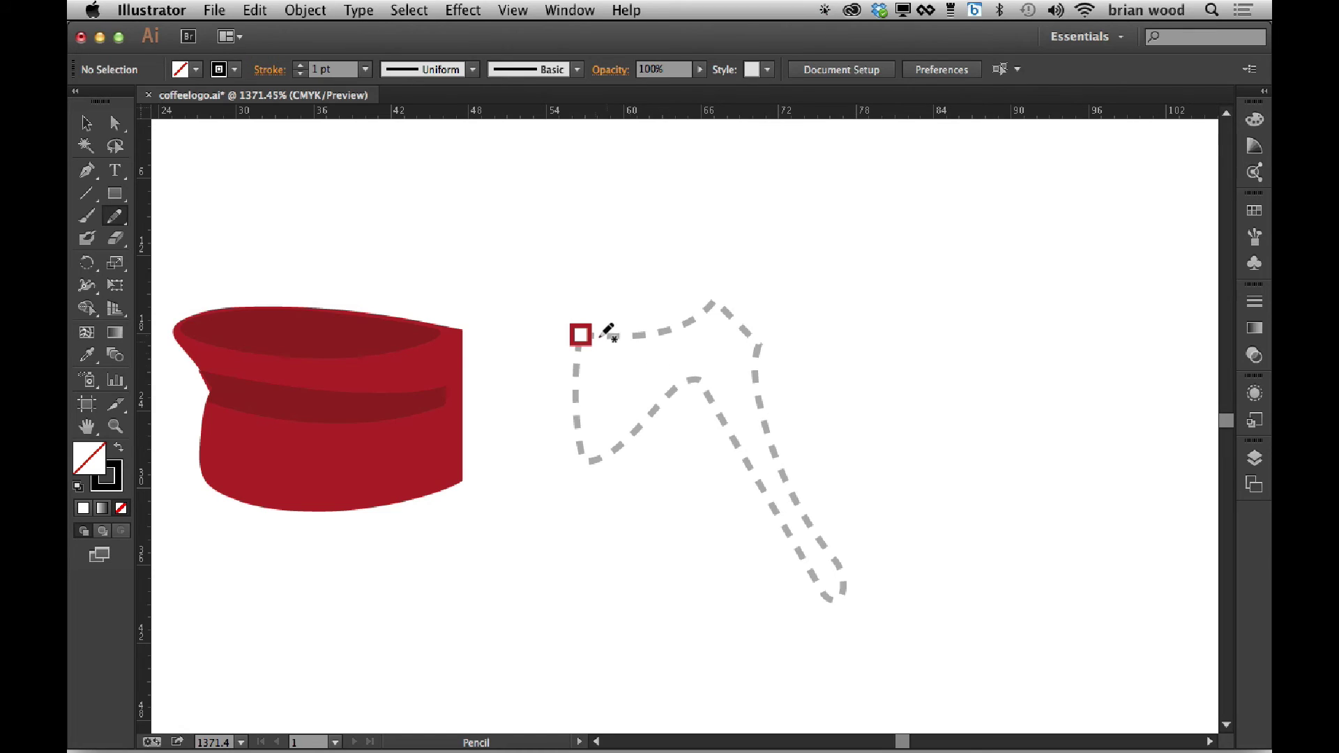
# - Trace the dashed axe outline from its top-left corner, closing it with an Option straight segment
pyautogui.moveTo(585, 335)
pyautogui.mouseDown()
pyautogui.moveTo(661, 330)
pyautogui.moveTo(720, 297)
pyautogui.moveTo(759, 345)
pyautogui.moveTo(765, 430)
pyautogui.moveTo(842, 581)
pyautogui.moveTo(837, 602)
pyautogui.moveTo(696, 379)
pyautogui.moveTo(580, 450)
pyautogui.moveTo(578, 340)
pyautogui.mouseUp()
pyautogui.press('alt')
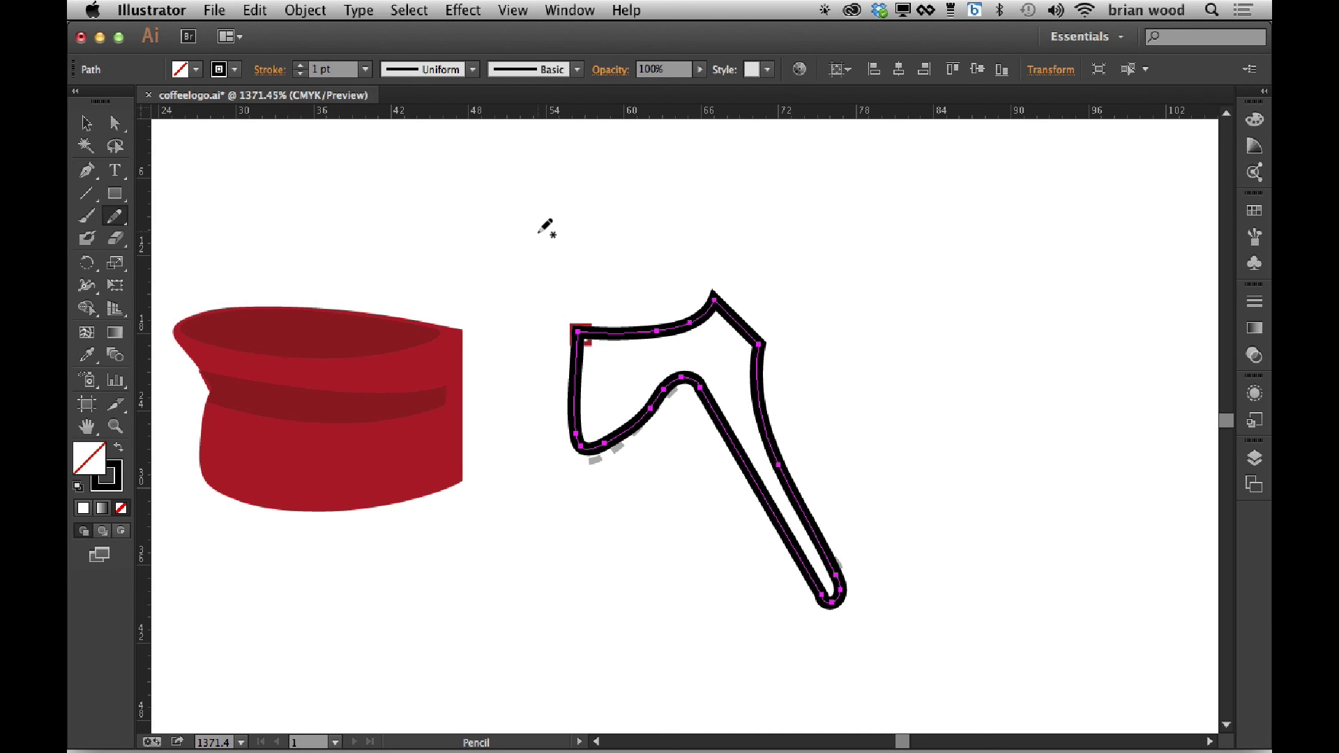